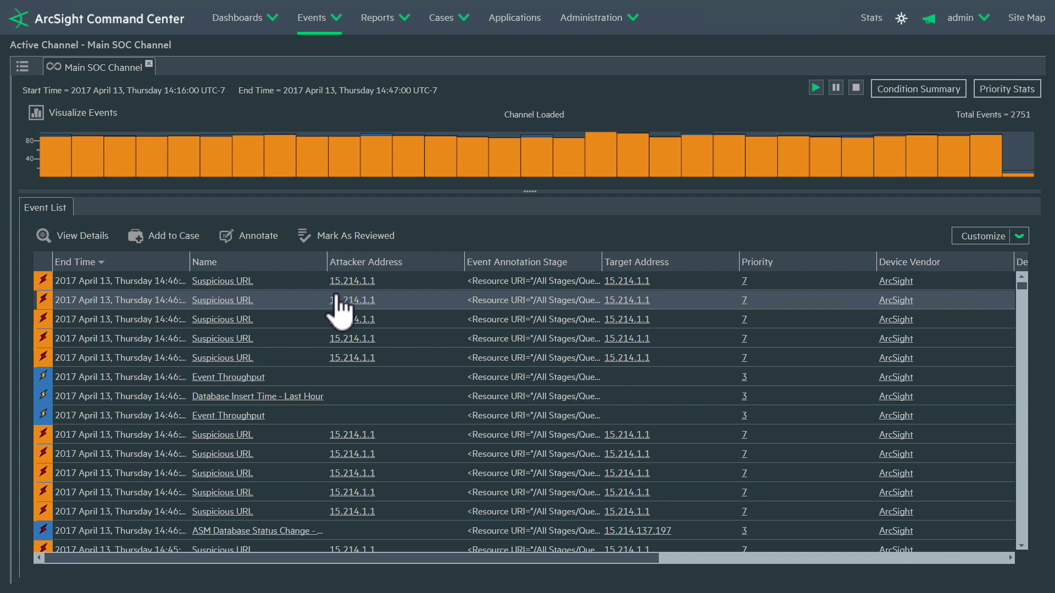
{"action": "left_click", "coordinate": [285, 279]}
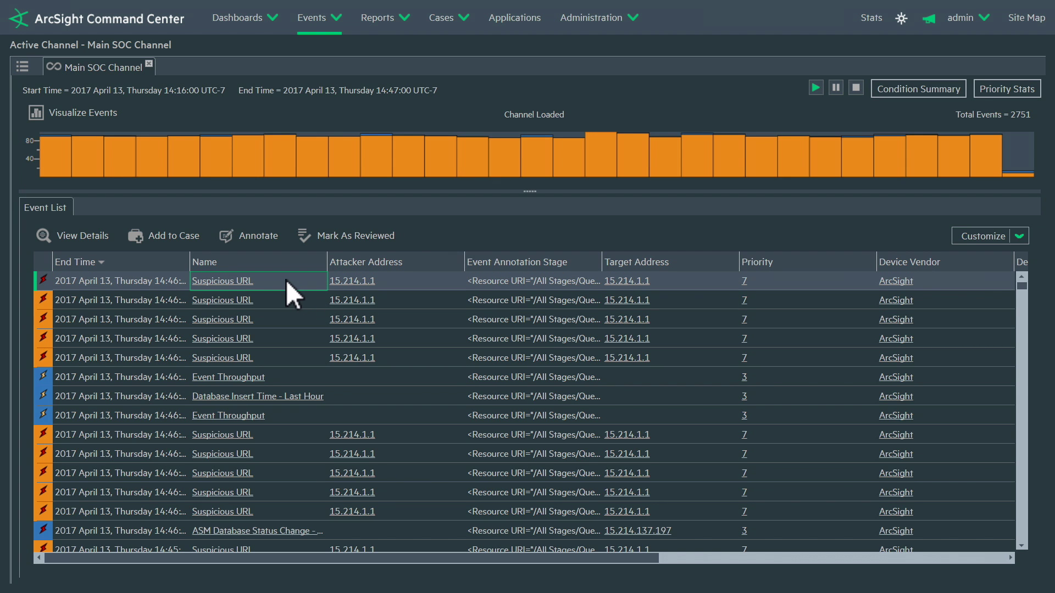
{"action": "left_click", "coordinate": [43, 235]}
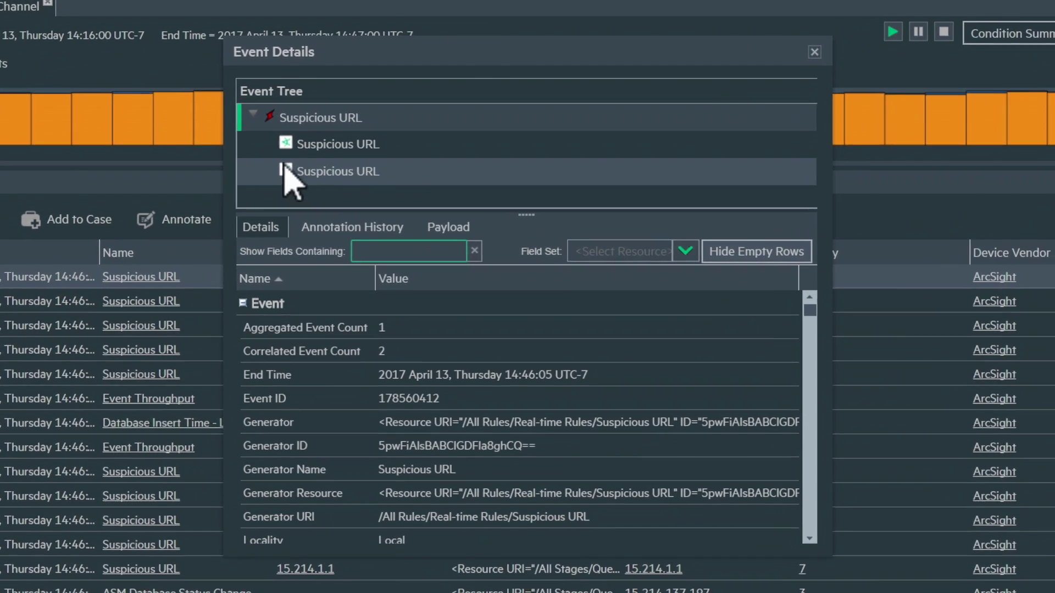
{"action": "left_click", "coordinate": [354, 168]}
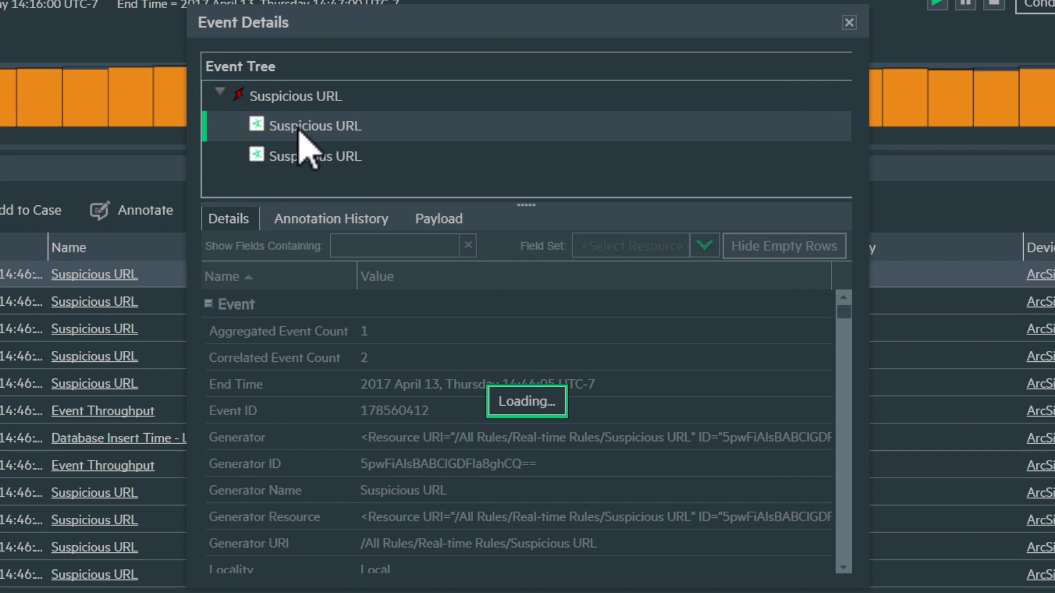
{"action": "type", "text": "url"}
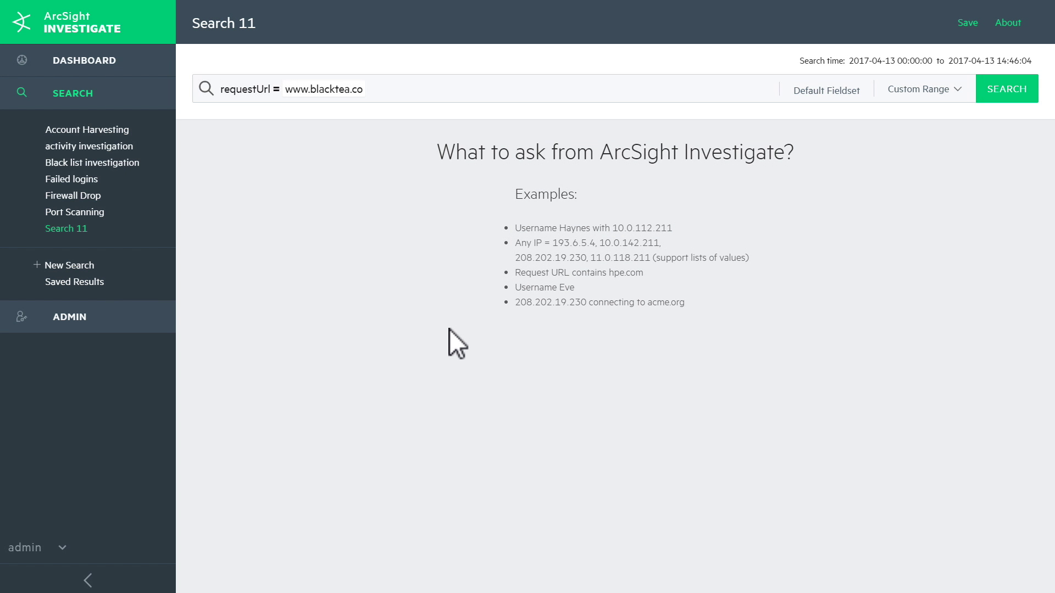
Change the requestUrl condition to contains and switch the results to the Alona Fields fieldset.
{"action": "left_click", "coordinate": [278, 89]}
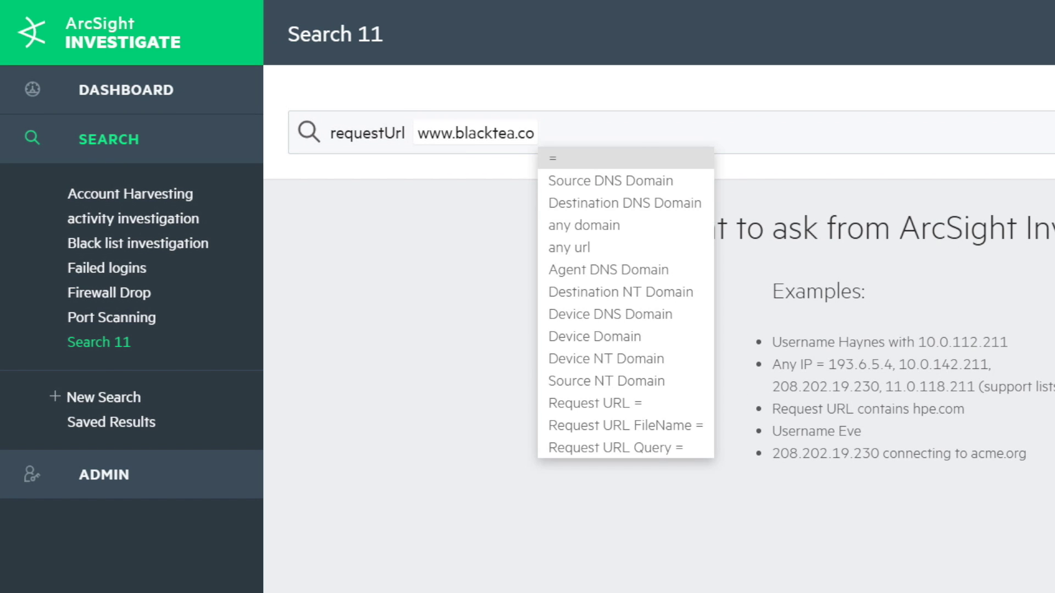
{"action": "type", "text": "c"}
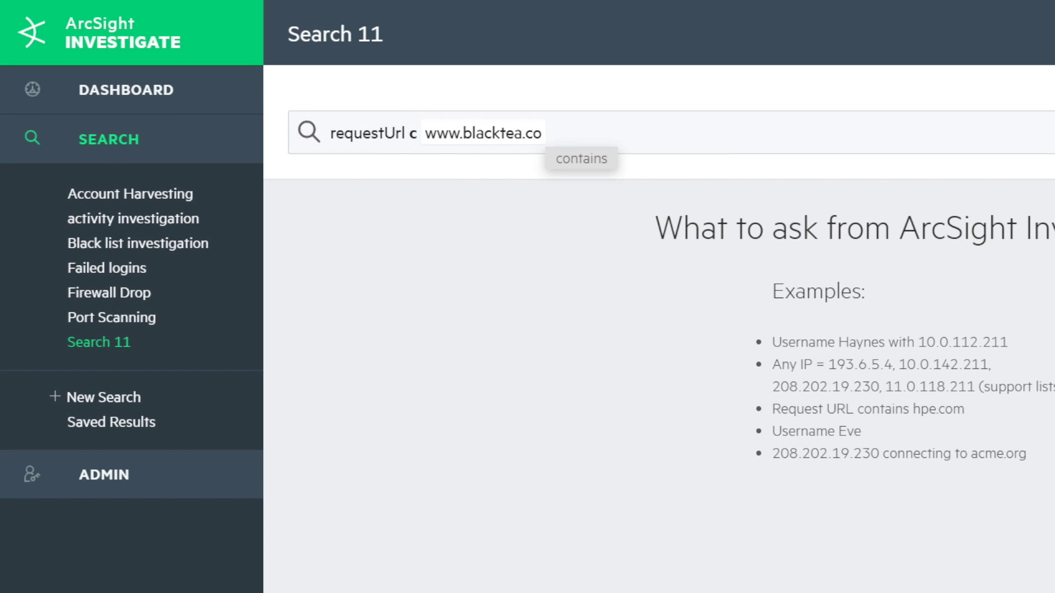
{"action": "key", "text": "Return"}
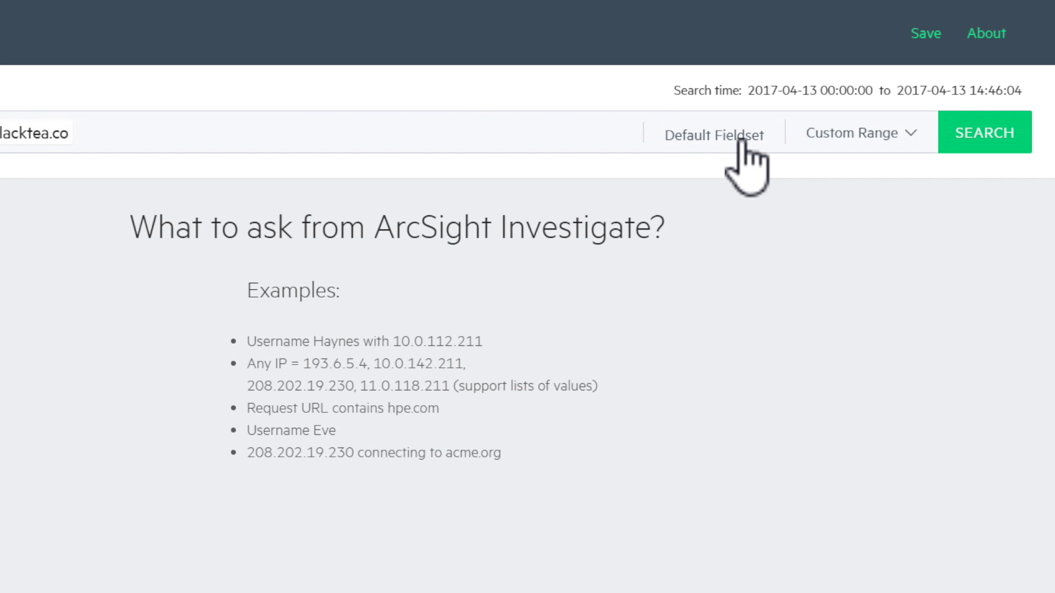
{"action": "left_click", "coordinate": [743, 142]}
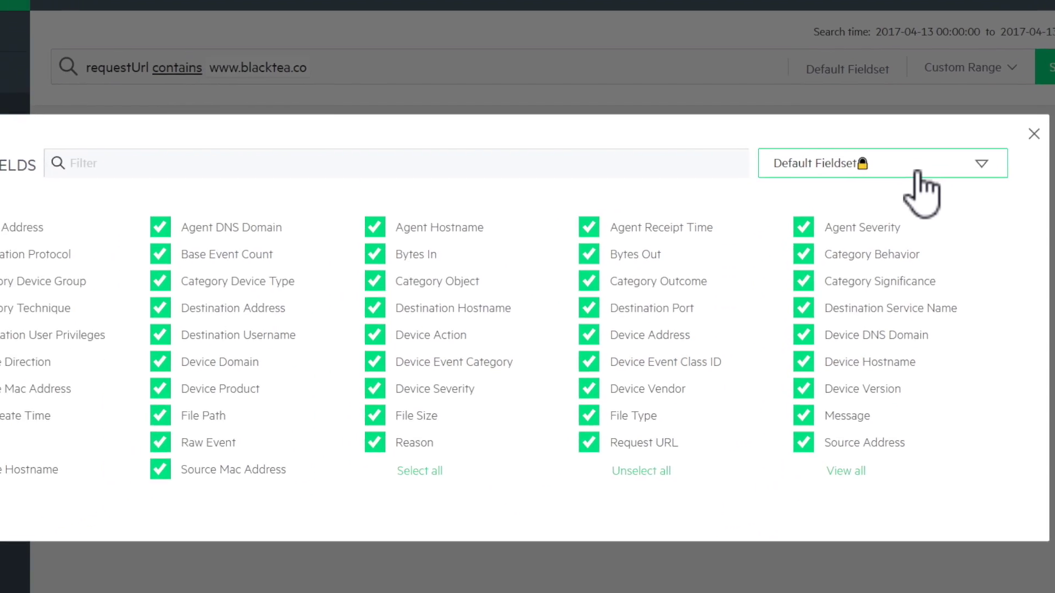
{"action": "left_click", "coordinate": [917, 171]}
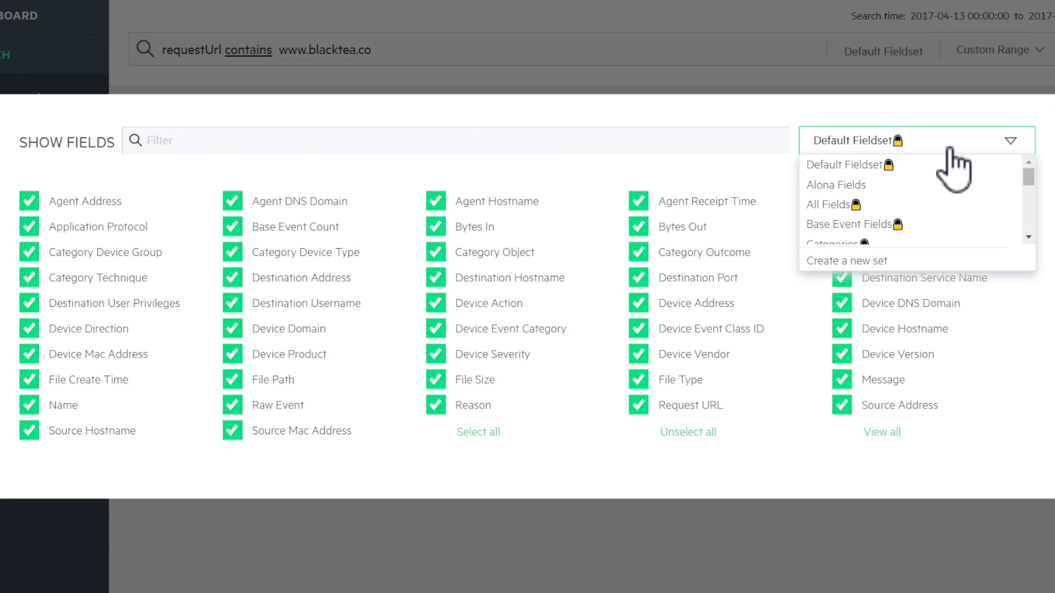
{"action": "left_click", "coordinate": [911, 206]}
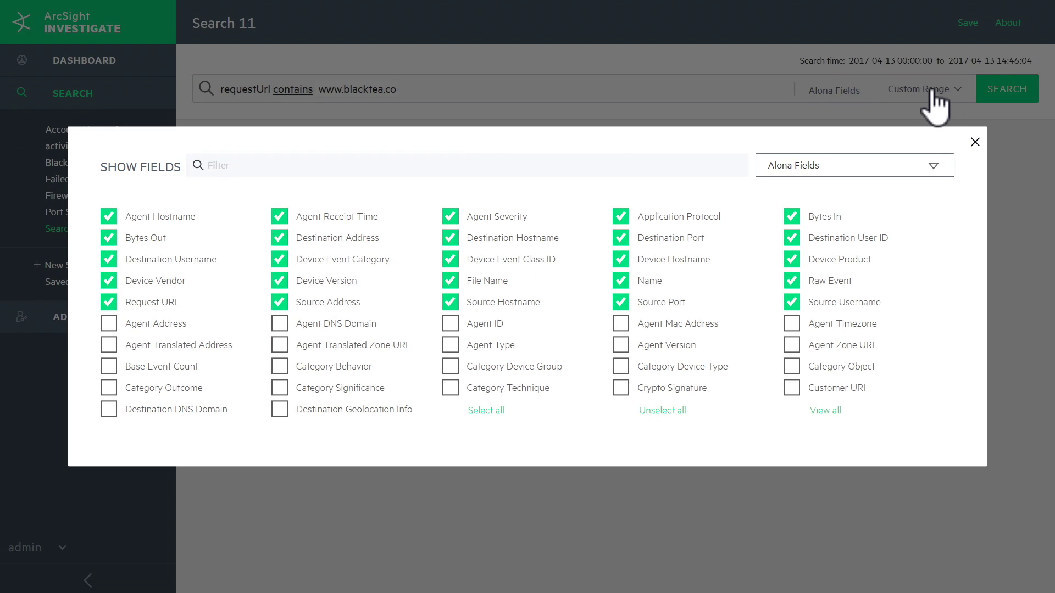
Run the search over the last 7 days.
{"action": "left_click", "coordinate": [933, 91]}
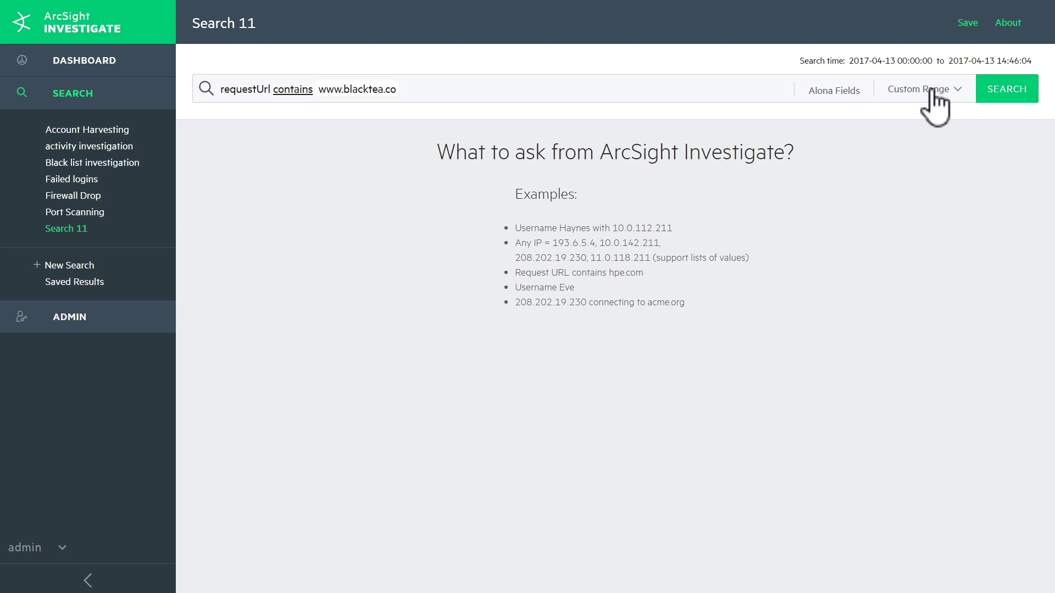
{"action": "left_click", "coordinate": [928, 93]}
{"action": "left_click", "coordinate": [879, 194]}
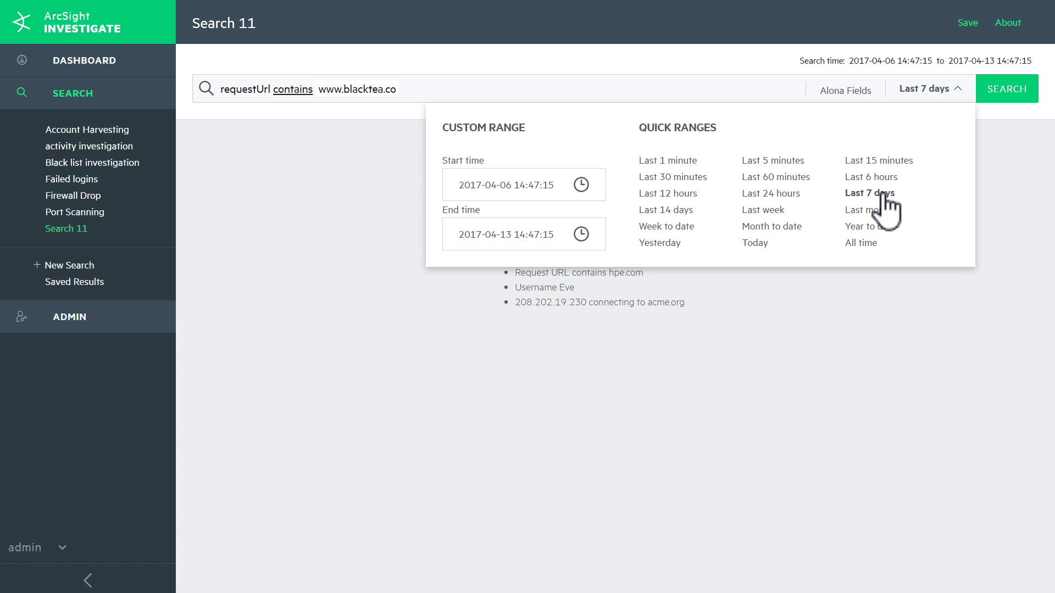
{"action": "left_click", "coordinate": [1005, 92]}
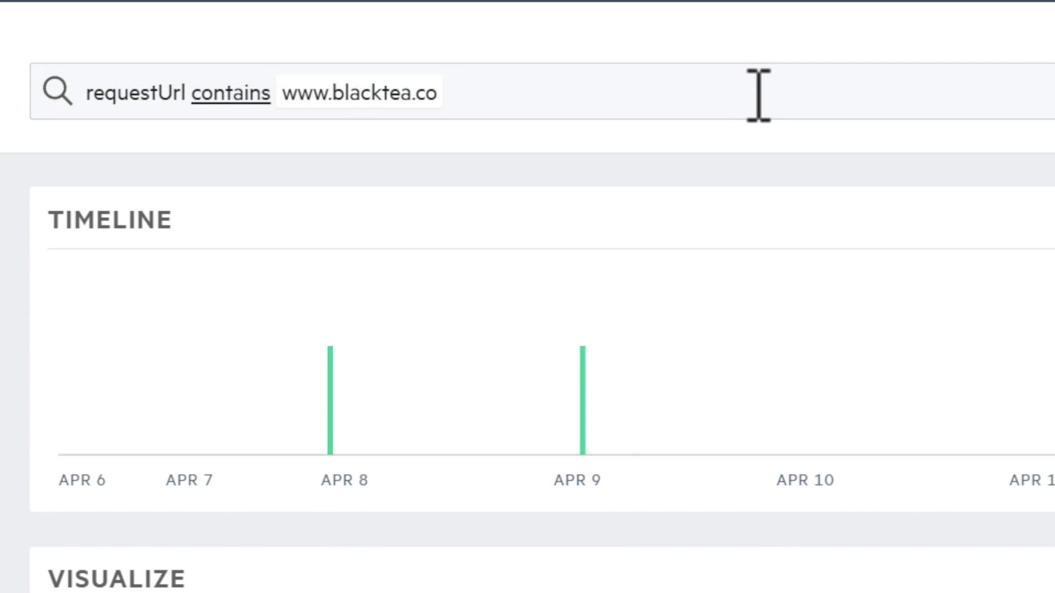
Replace the query with Bytes Out > 0 and run the search.
{"action": "triple_click", "coordinate": [758, 93]}
{"action": "type", "text": "bytes o"}
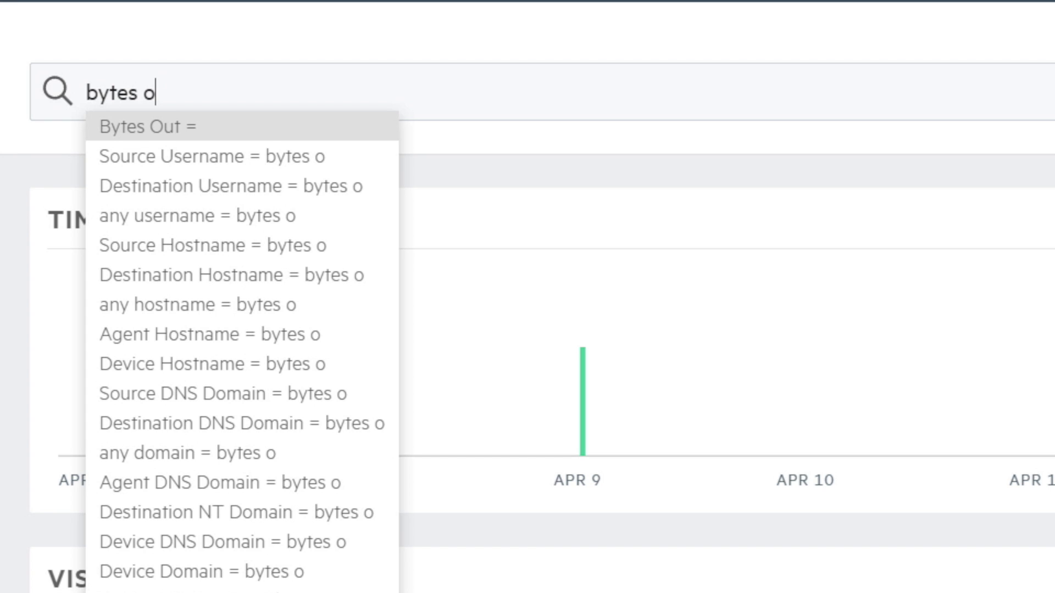
{"action": "key", "text": "Return"}
{"action": "type", "text": ">"}
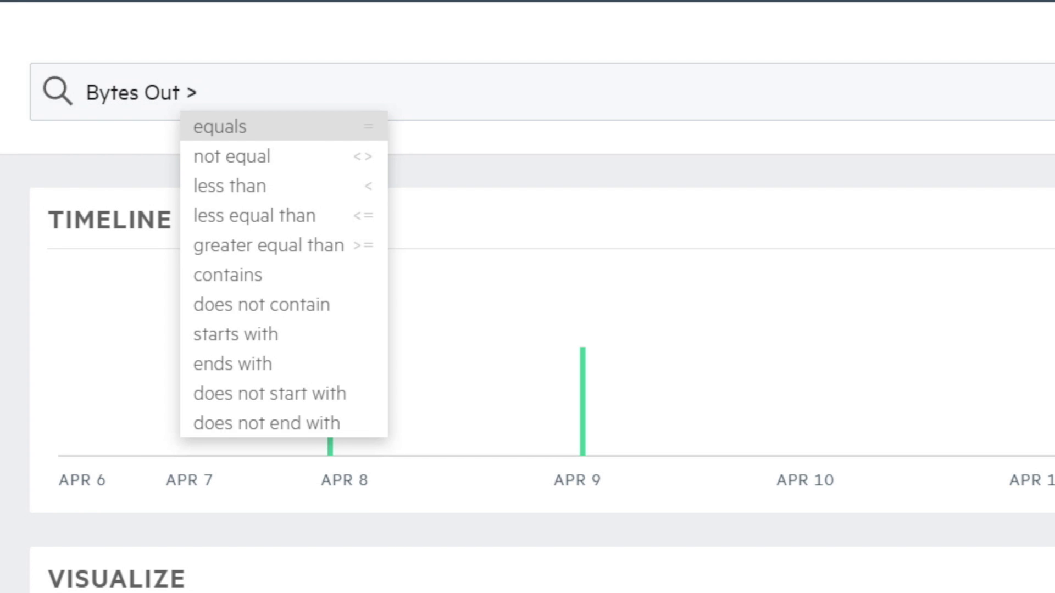
{"action": "type", "text": " 0"}
{"action": "key", "text": "Return"}
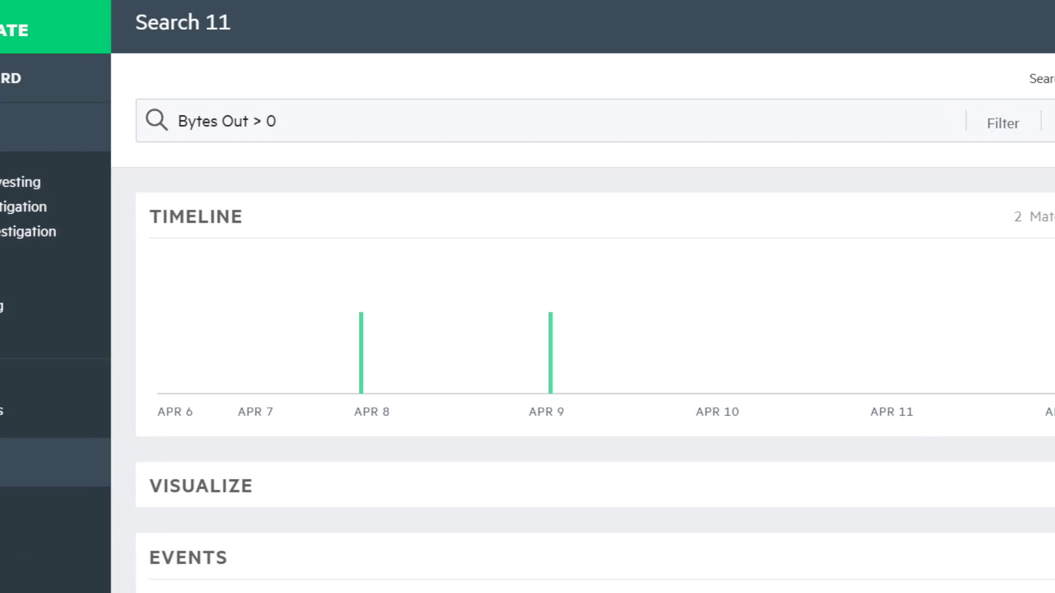
{"action": "left_click", "coordinate": [979, 94]}
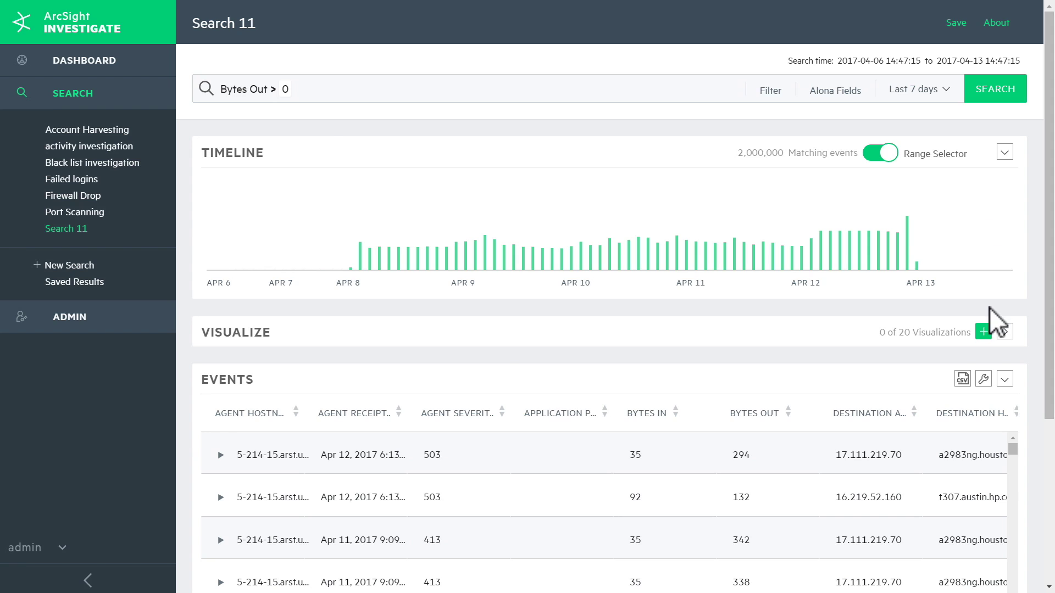
Build a column chart with Agent Receipt Time on the X-axis and Bytes Out on the Y-axis.
{"action": "left_click", "coordinate": [984, 333]}
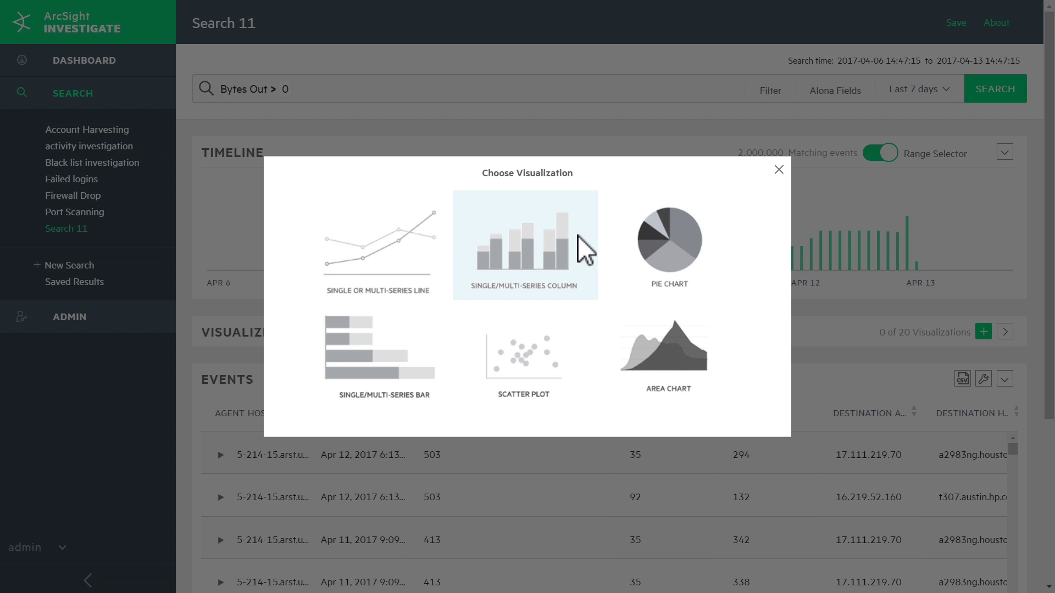
{"action": "left_click", "coordinate": [579, 237]}
{"action": "scroll", "coordinate": [578, 235], "scroll_direction": "down", "scroll_amount": 2}
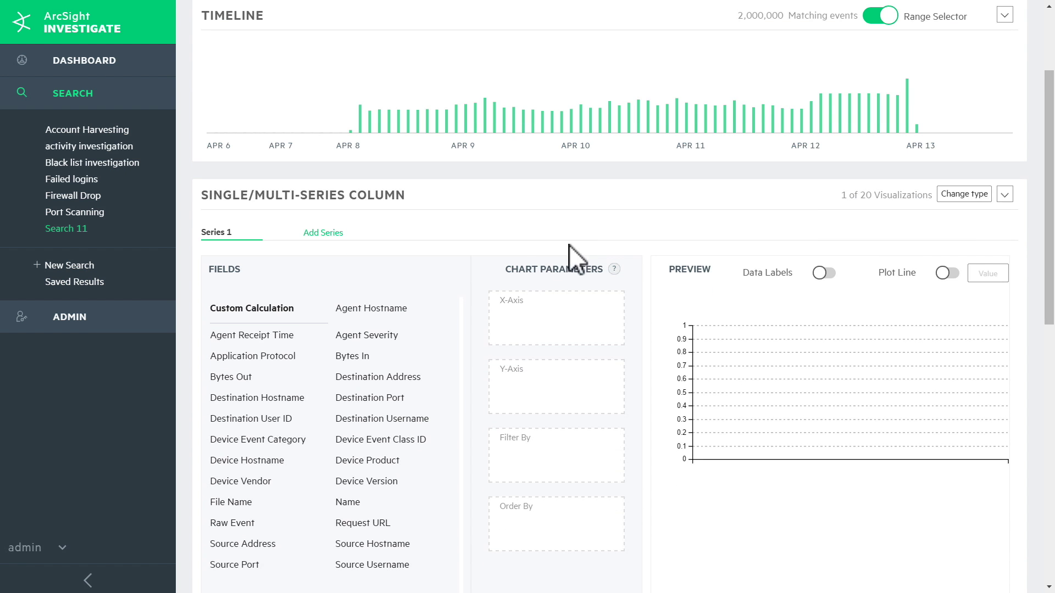
{"action": "left_click_drag", "start_coordinate": [299, 337], "coordinate": [546, 309]}
{"action": "left_click_drag", "start_coordinate": [280, 377], "coordinate": [533, 383]}
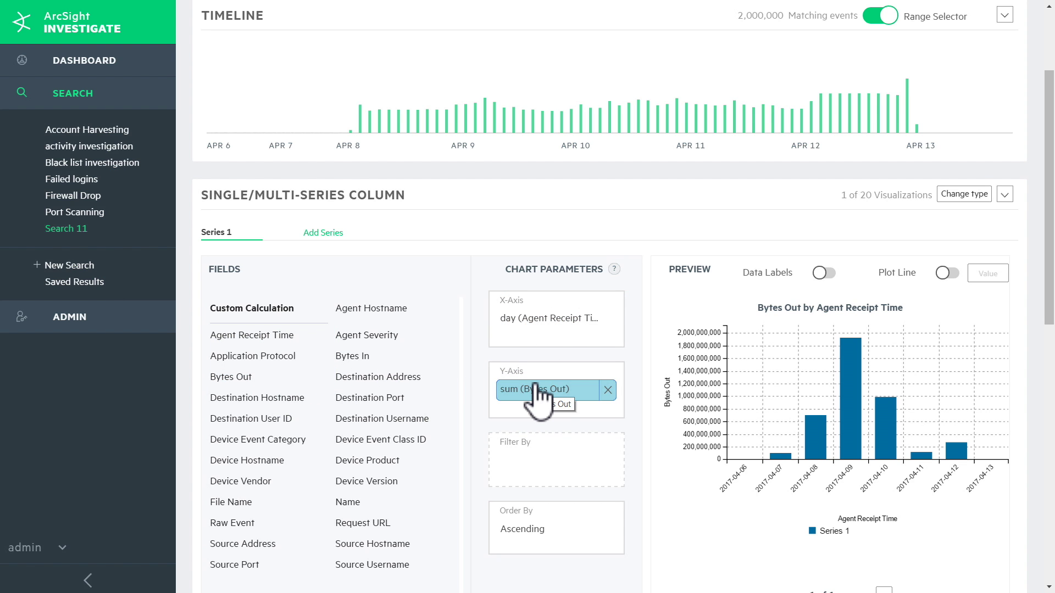
Set the first series' Y-axis to average Bytes Out as the baseline.
{"action": "left_click", "coordinate": [585, 391]}
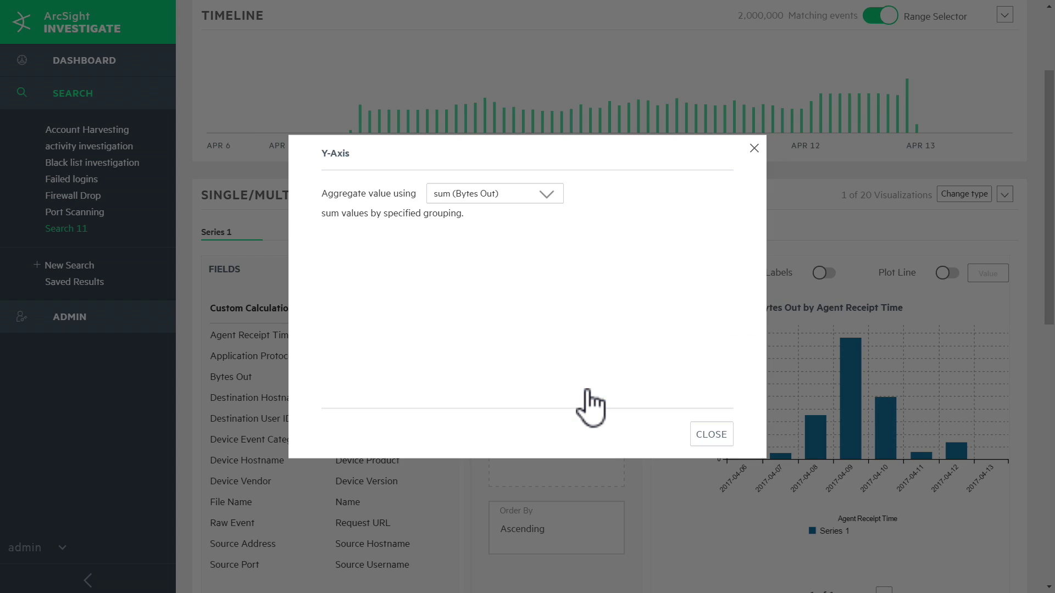
{"action": "left_click", "coordinate": [537, 205]}
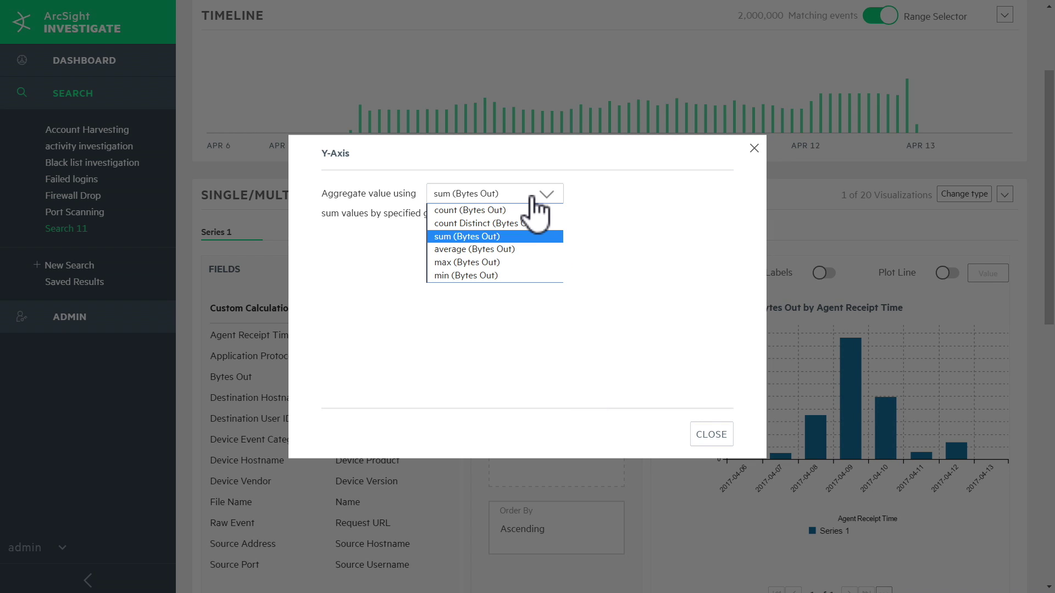
{"action": "left_click", "coordinate": [528, 249]}
{"action": "left_click", "coordinate": [710, 435]}
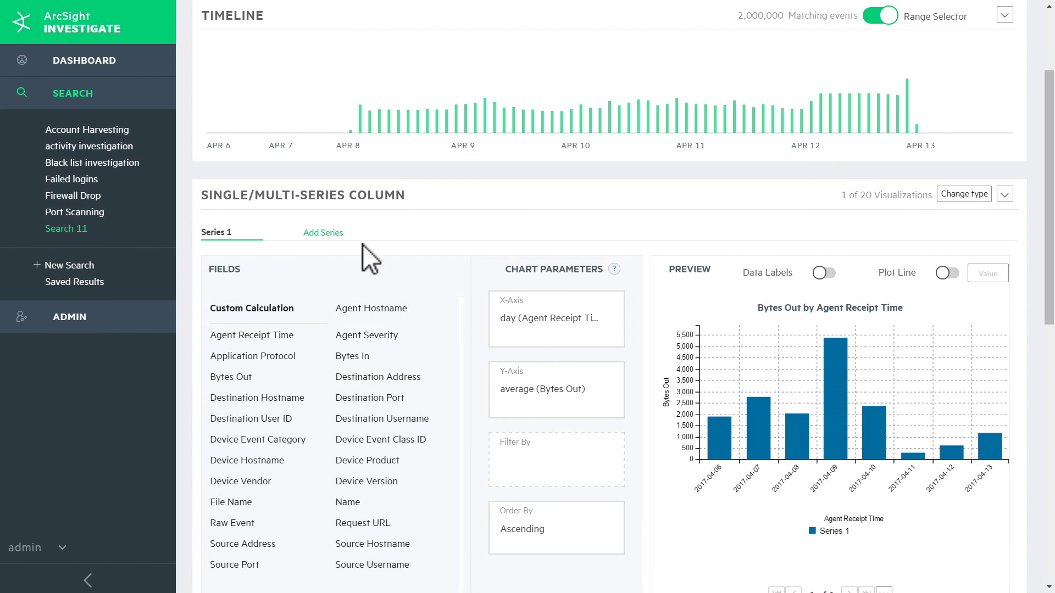
Add a second series of summed Bytes Out filtered by Source Username to the Falvy user only.
{"action": "left_click", "coordinate": [340, 235]}
{"action": "left_click", "coordinate": [592, 400]}
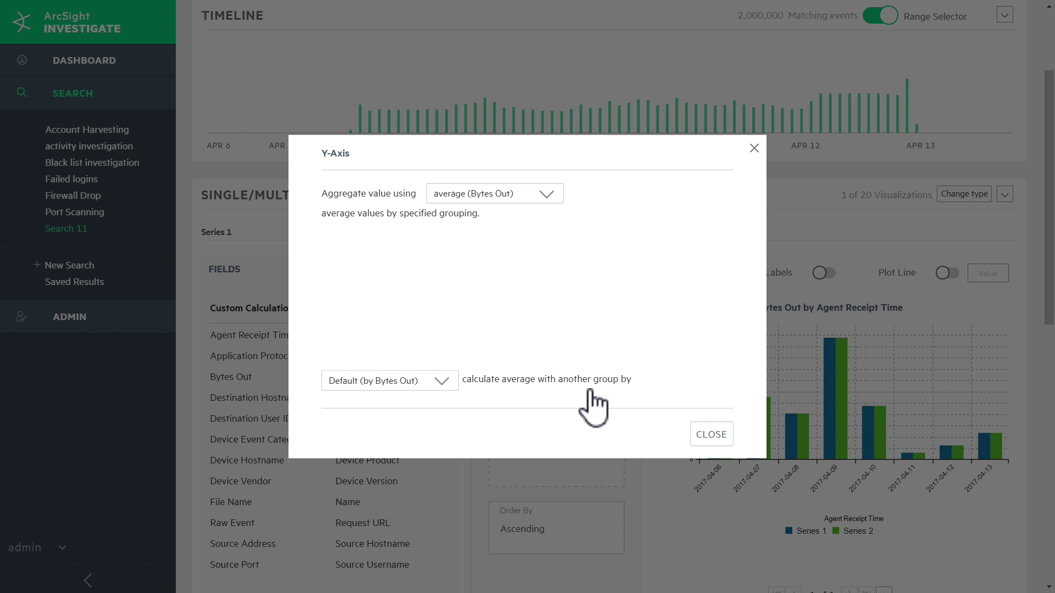
{"action": "left_click", "coordinate": [537, 194]}
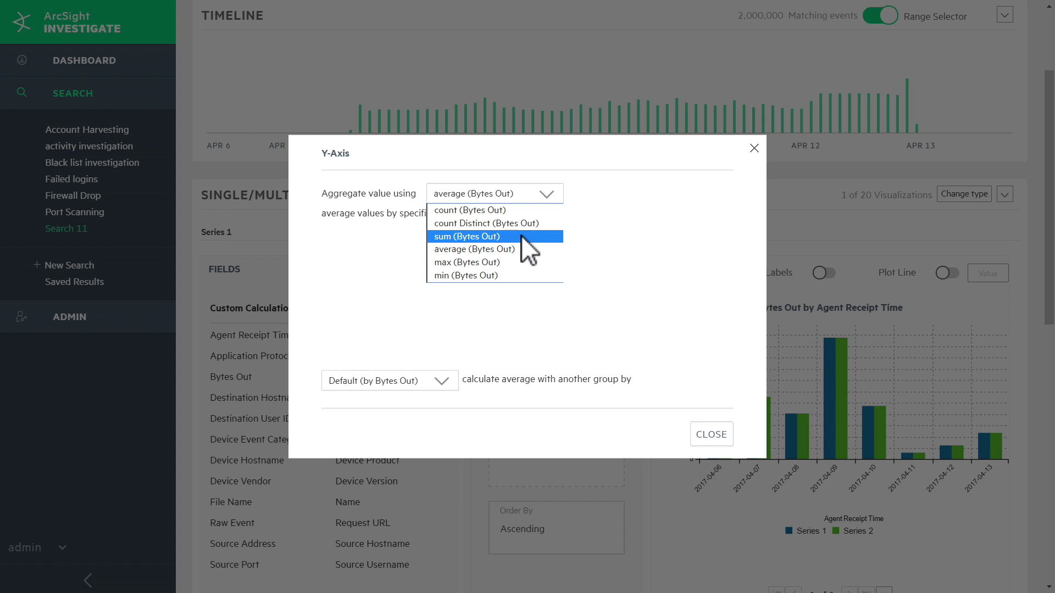
{"action": "left_click", "coordinate": [709, 435]}
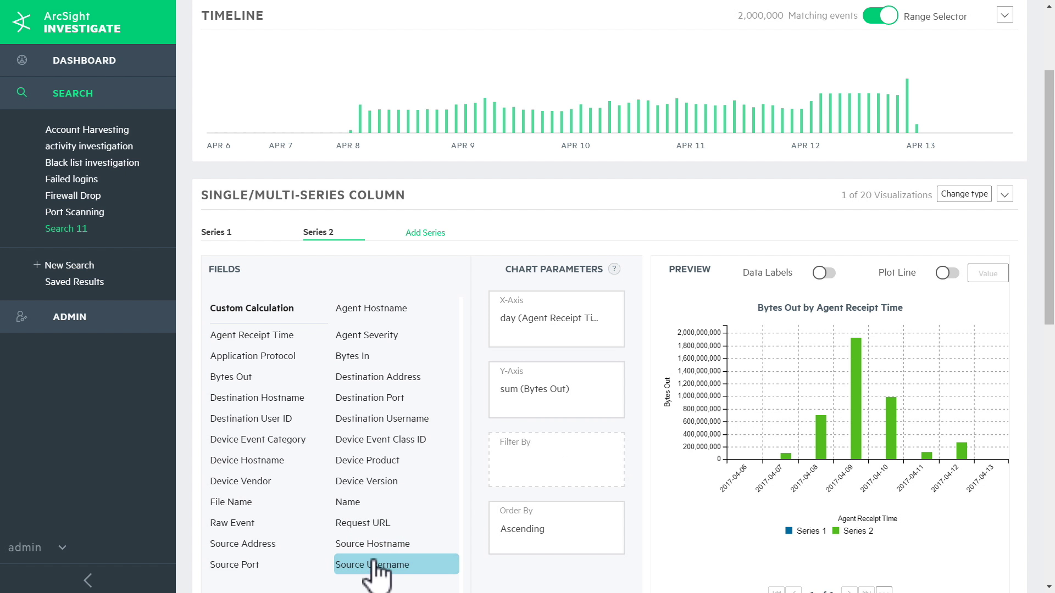
{"action": "left_click_drag", "start_coordinate": [411, 566], "coordinate": [525, 467]}
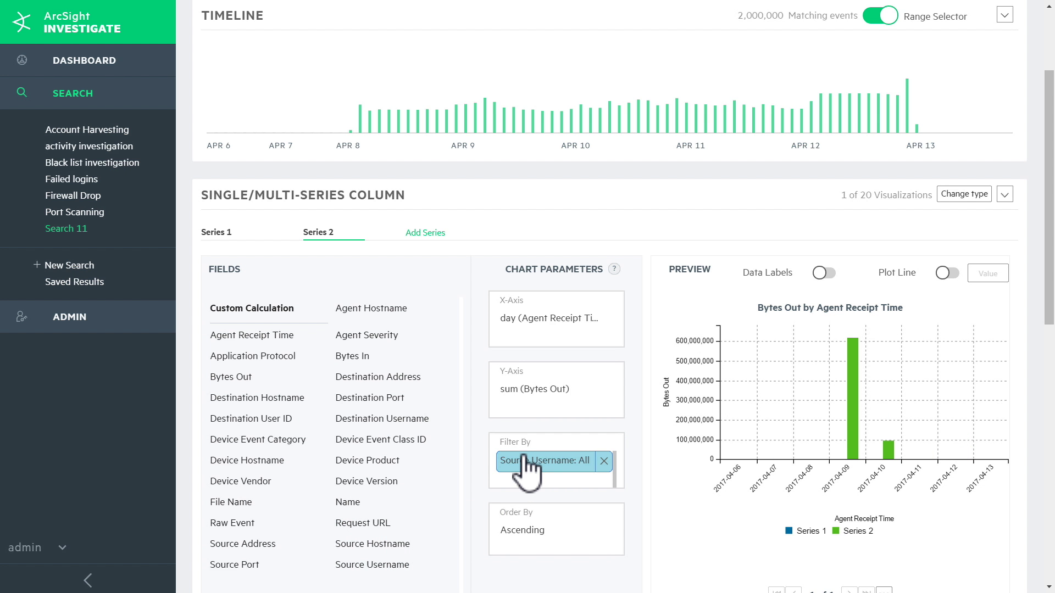
{"action": "left_click", "coordinate": [524, 461]}
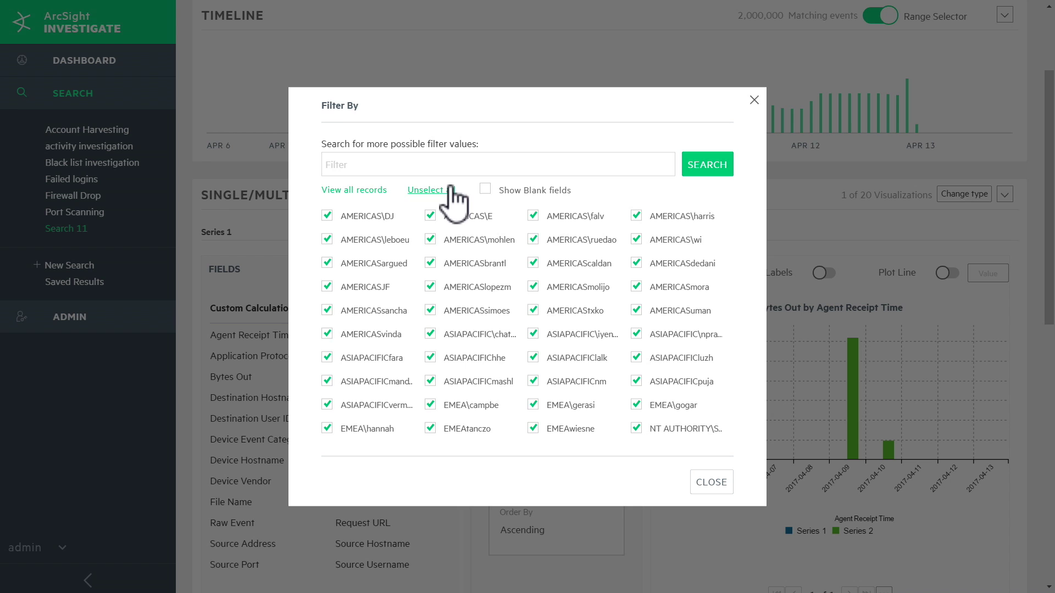
{"action": "left_click", "coordinate": [449, 190]}
{"action": "left_click", "coordinate": [533, 216]}
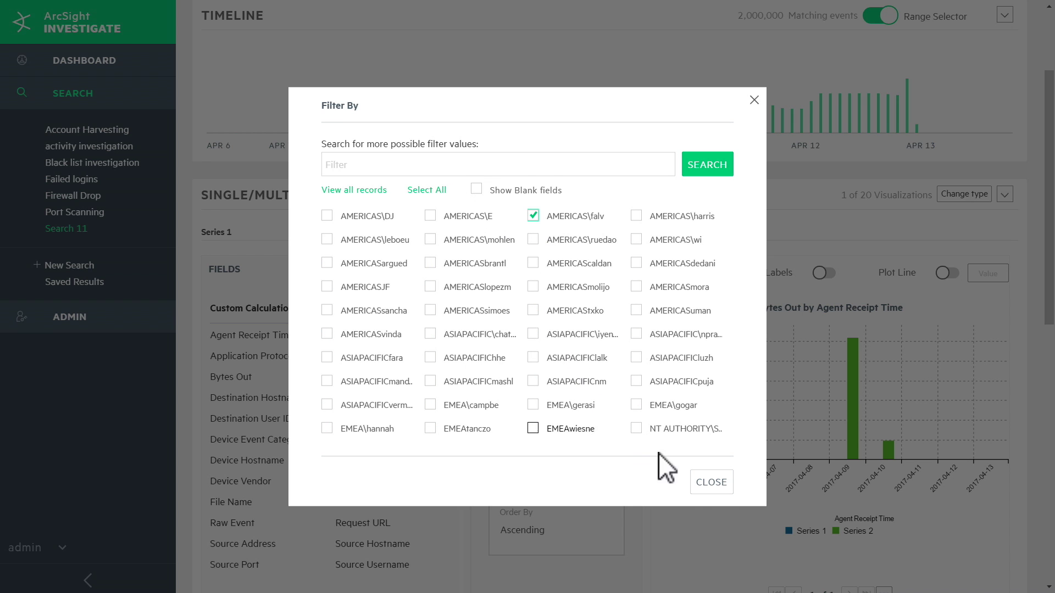
{"action": "left_click", "coordinate": [710, 482]}
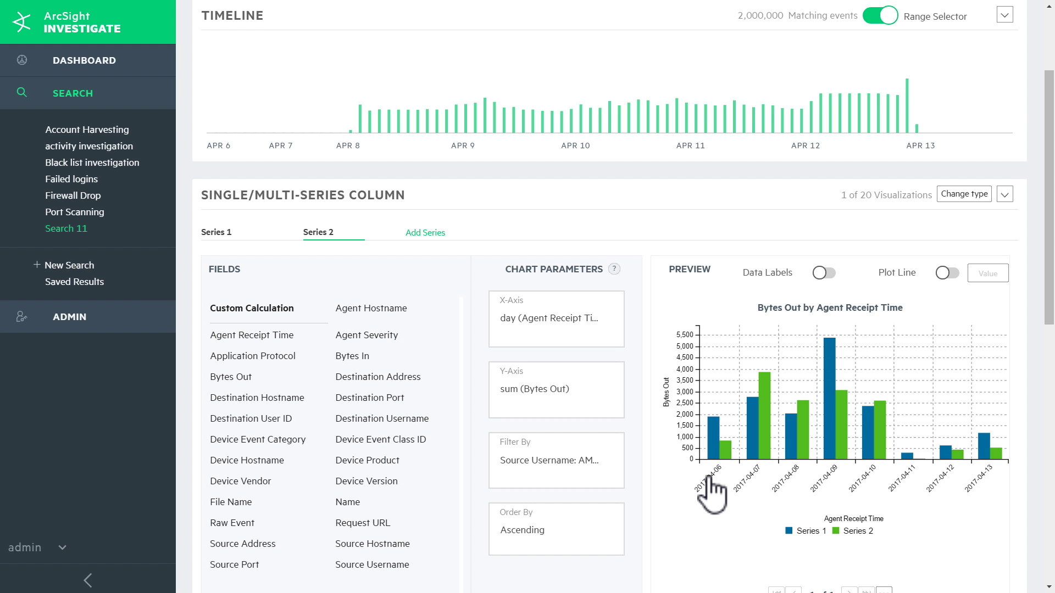
Add a third series filtered to the Harris user only.
{"action": "left_click", "coordinate": [437, 233]}
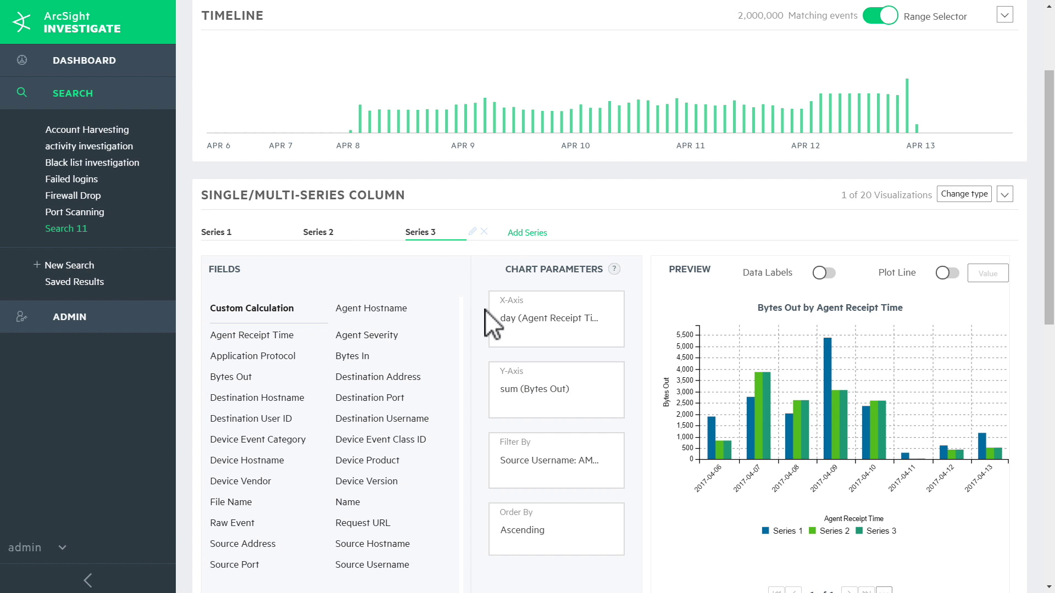
{"action": "left_click", "coordinate": [552, 462]}
{"action": "left_click", "coordinate": [637, 216]}
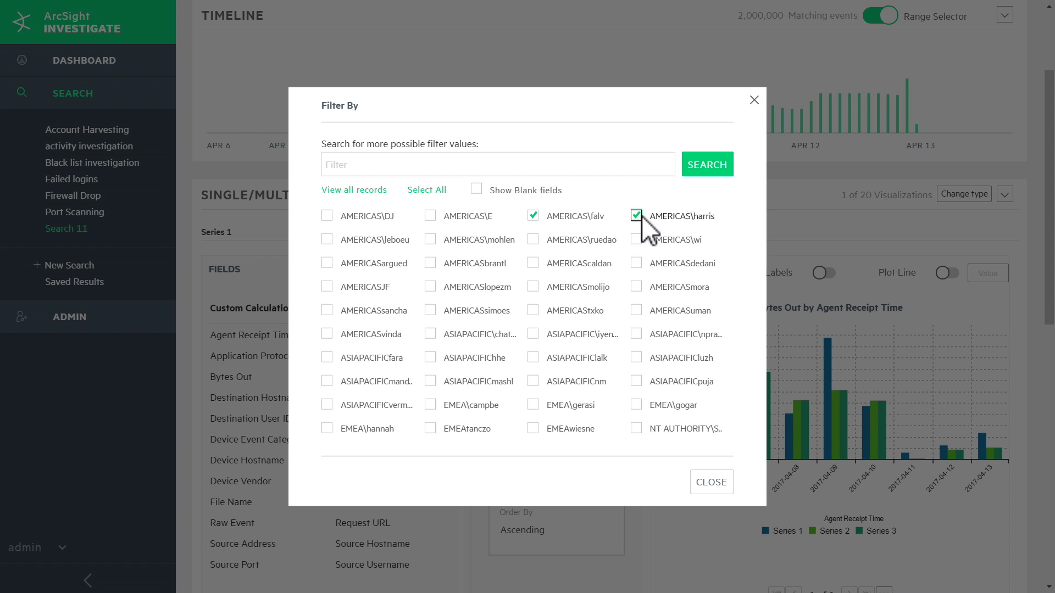
{"action": "left_click", "coordinate": [533, 215]}
{"action": "left_click", "coordinate": [697, 483]}
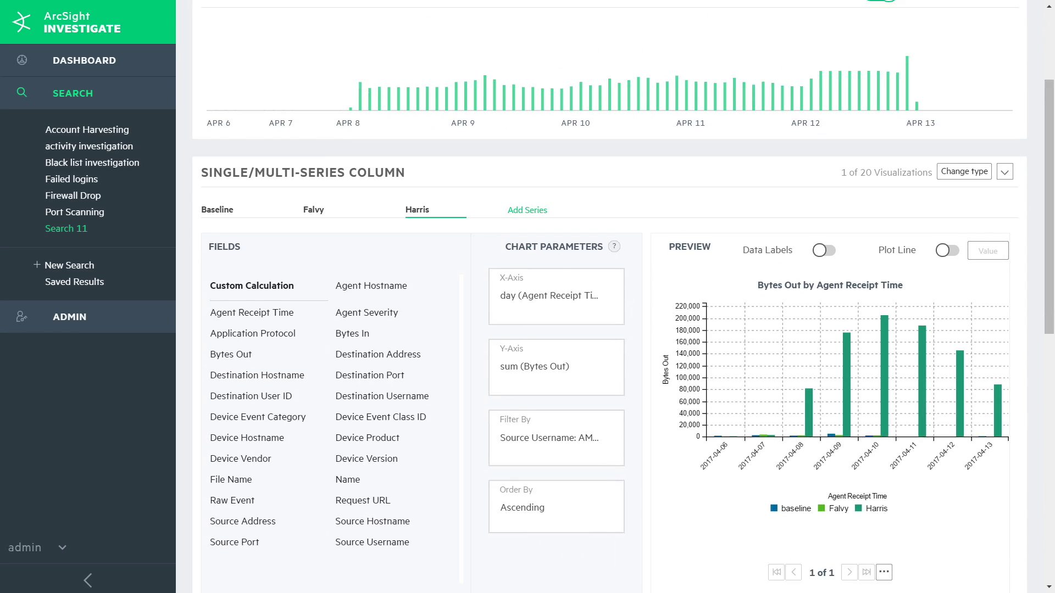
Finish the column chart titled Baseline vs Falvy vs Harris and add it to the dashboard.
{"action": "scroll", "coordinate": [871, 561], "scroll_direction": "down", "scroll_amount": 2}
{"action": "left_click", "coordinate": [928, 538]}
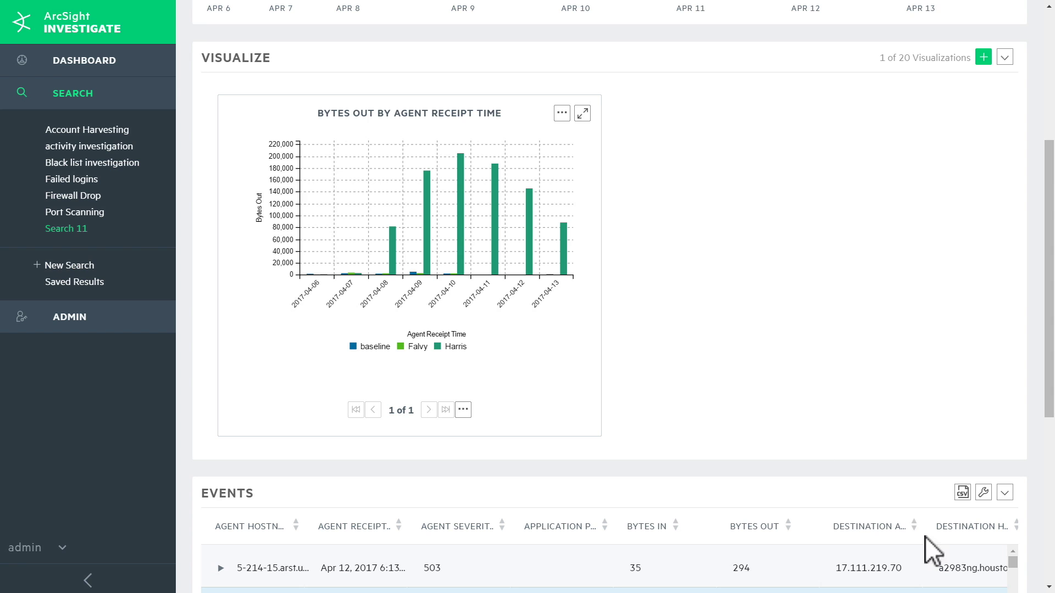
{"action": "left_click", "coordinate": [561, 113]}
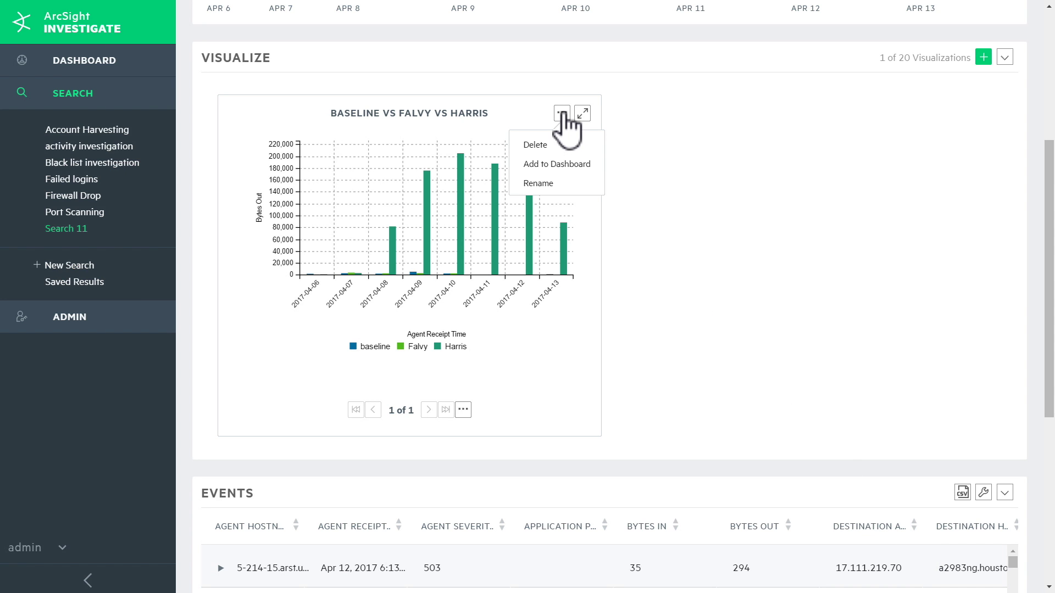
{"action": "left_click", "coordinate": [558, 165]}
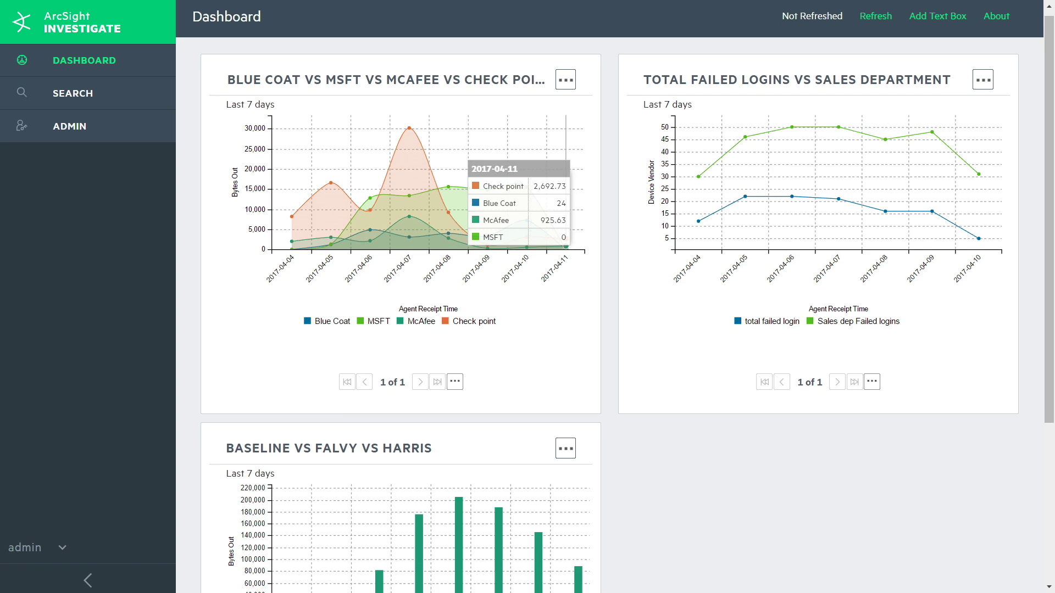
{"action": "scroll", "coordinate": [566, 242], "scroll_direction": "down", "scroll_amount": 3}
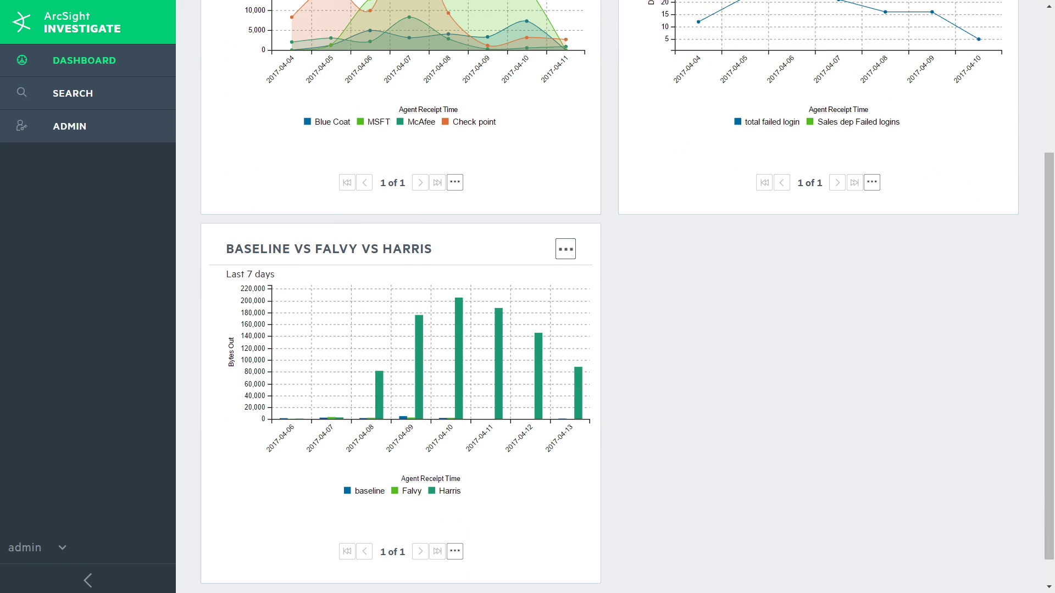
From Search 11, create a pie chart measuring Bytes Out, labelled by Application Protocol.
{"action": "left_click", "coordinate": [127, 98]}
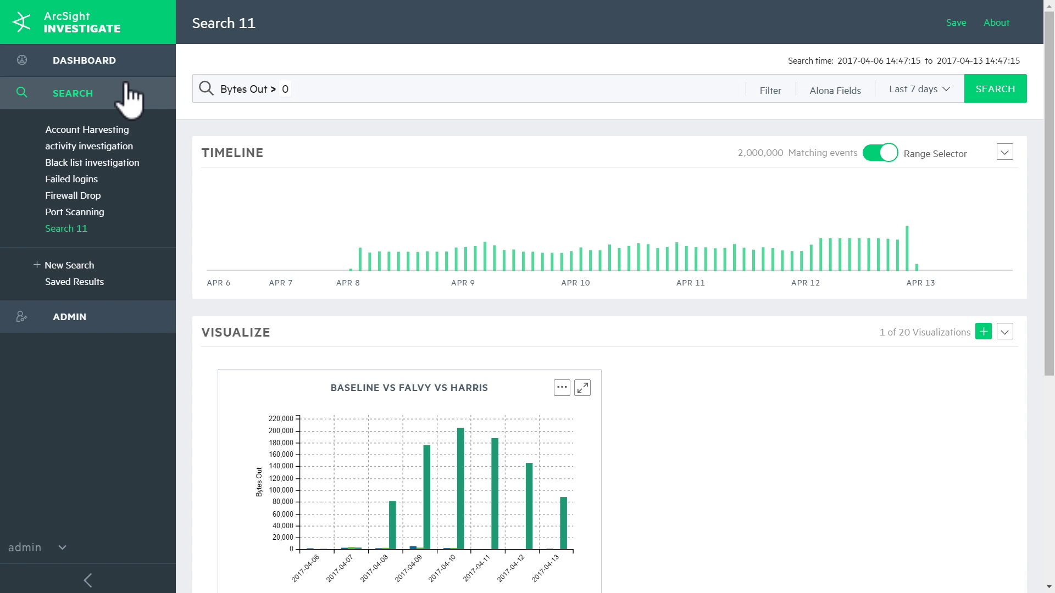
{"action": "left_click", "coordinate": [983, 332]}
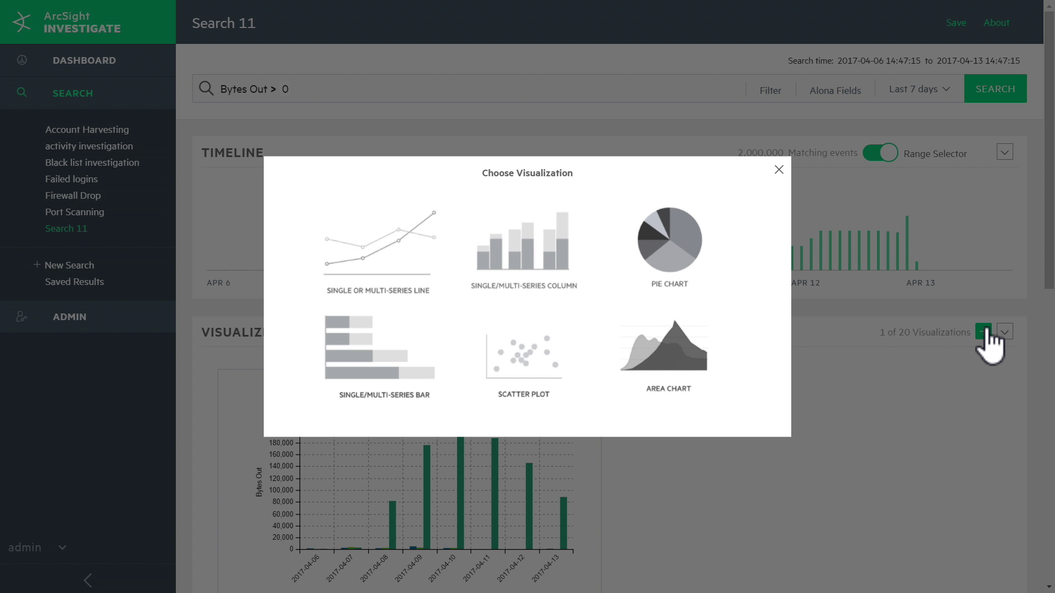
{"action": "left_click", "coordinate": [671, 254]}
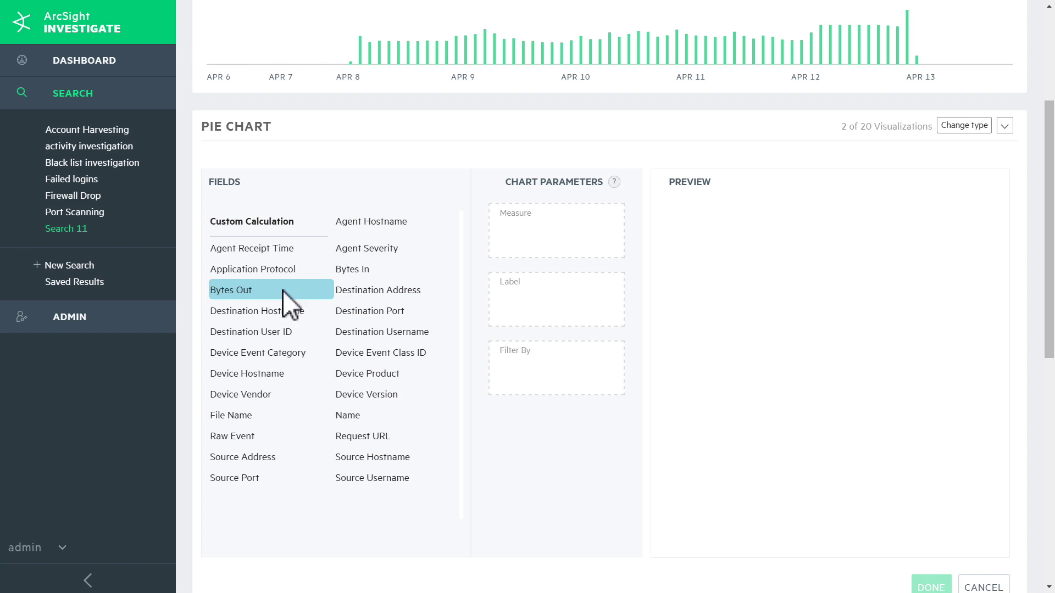
{"action": "left_click_drag", "start_coordinate": [282, 290], "coordinate": [553, 219]}
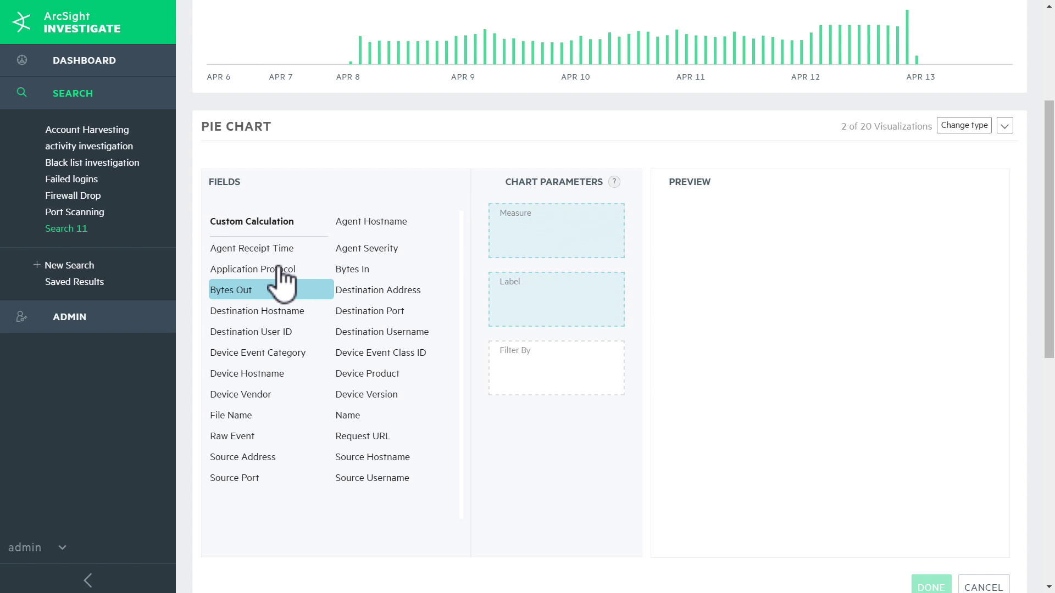
{"action": "left_click_drag", "start_coordinate": [282, 272], "coordinate": [537, 296]}
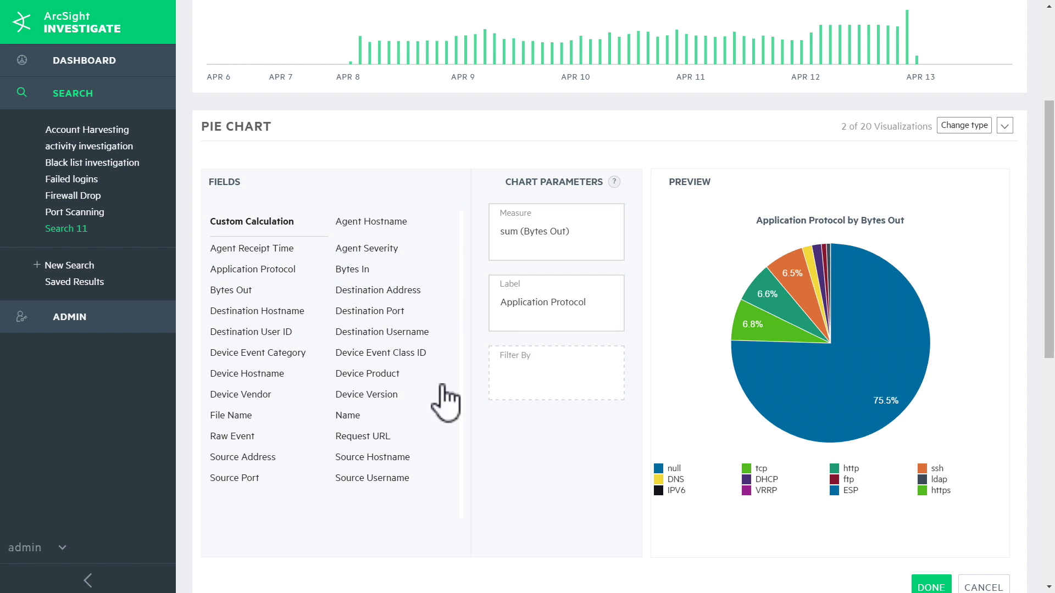
Filter the pie chart by Source Username to the Harris user only.
{"action": "left_click_drag", "start_coordinate": [367, 479], "coordinate": [539, 377]}
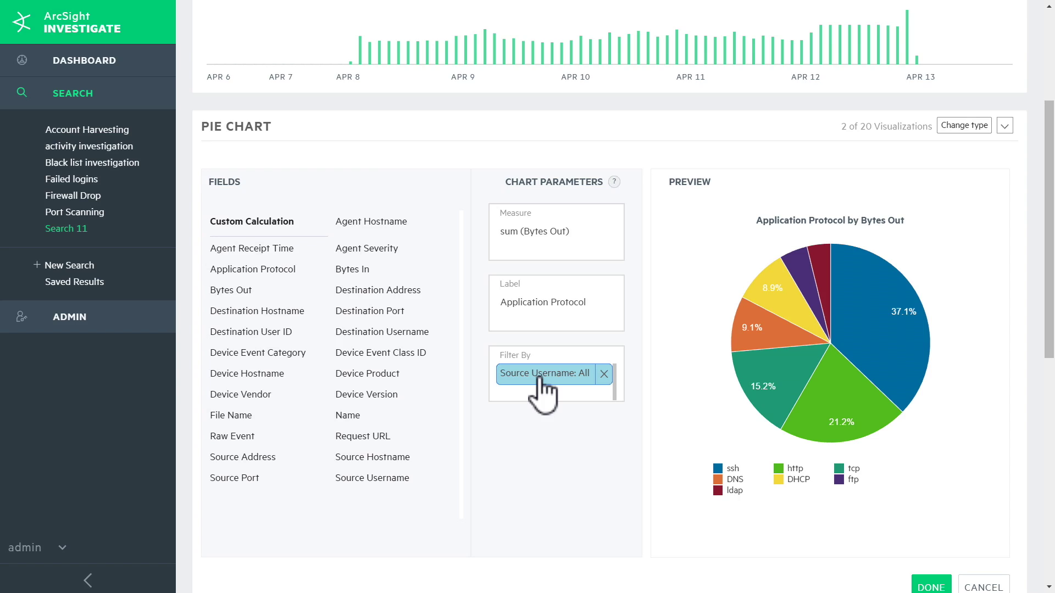
{"action": "left_click", "coordinate": [539, 374]}
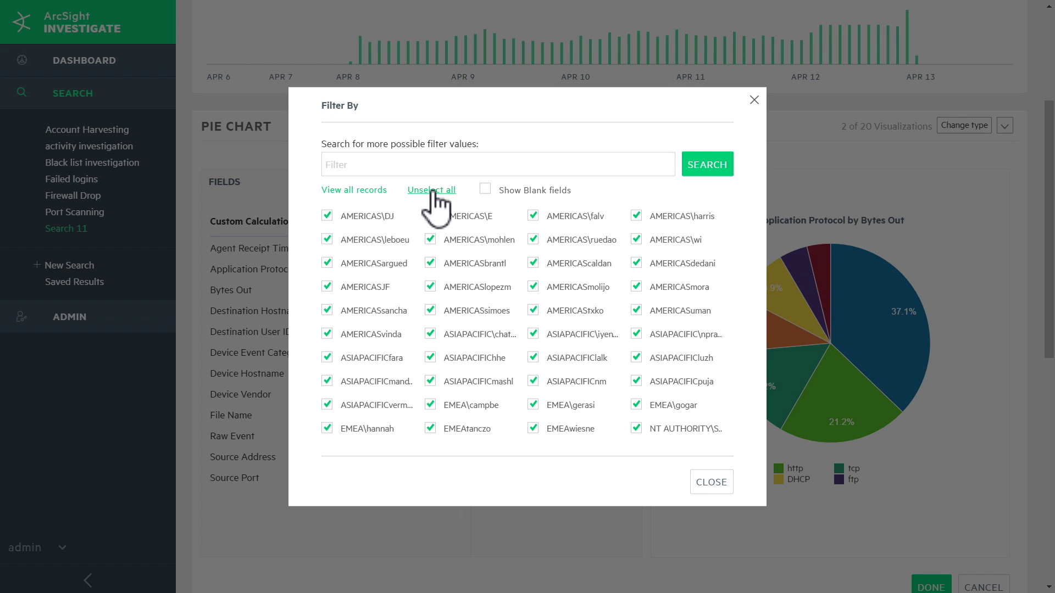
{"action": "left_click", "coordinate": [433, 191]}
{"action": "left_click", "coordinate": [636, 215]}
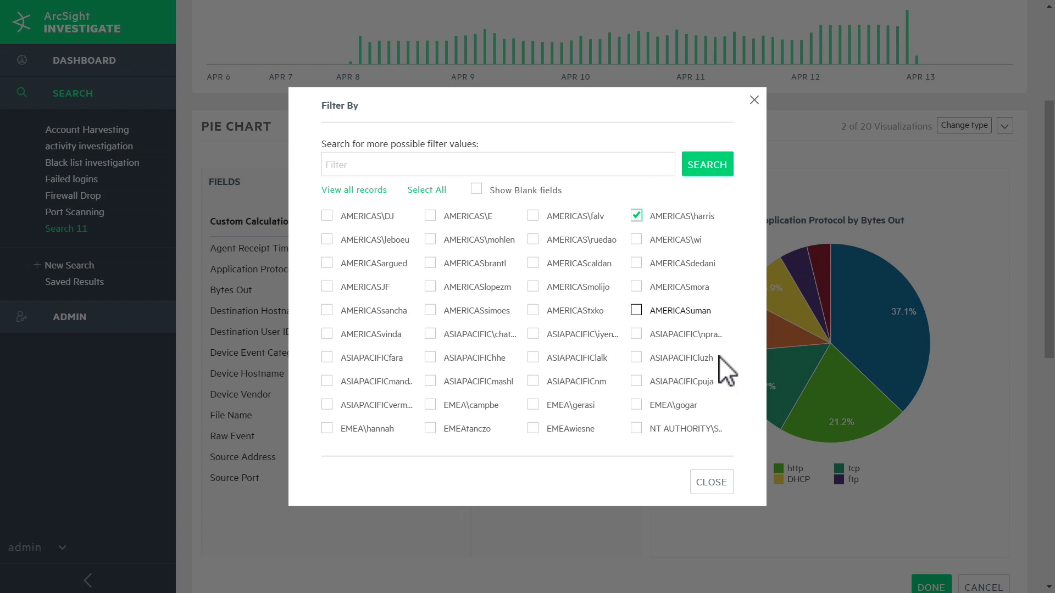
{"action": "left_click", "coordinate": [712, 482]}
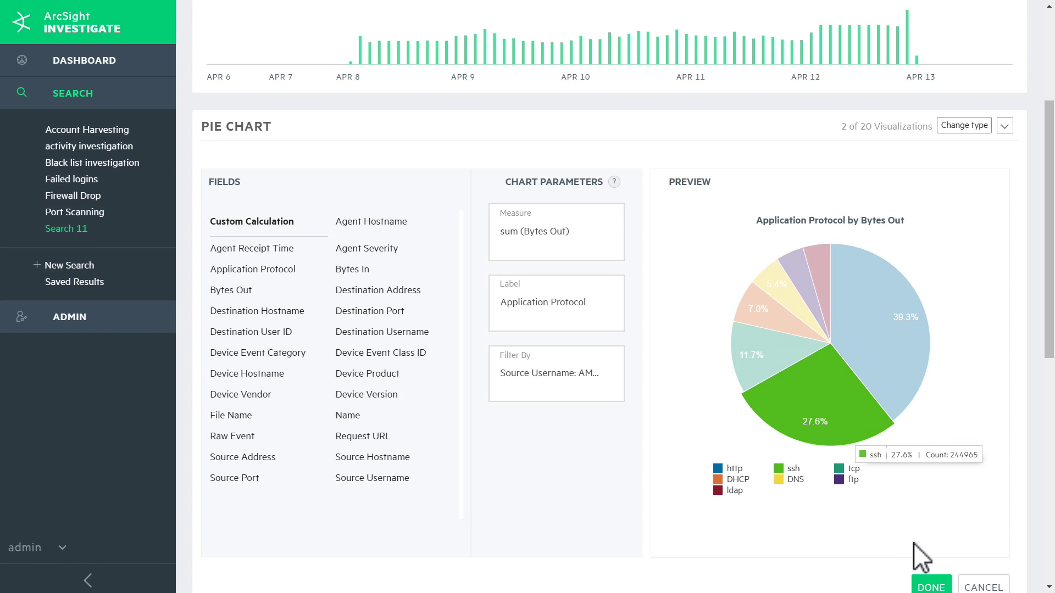
Finish the Harris Application Protocol Traffic pie chart and view it on the dashboard.
{"action": "left_click", "coordinate": [927, 586]}
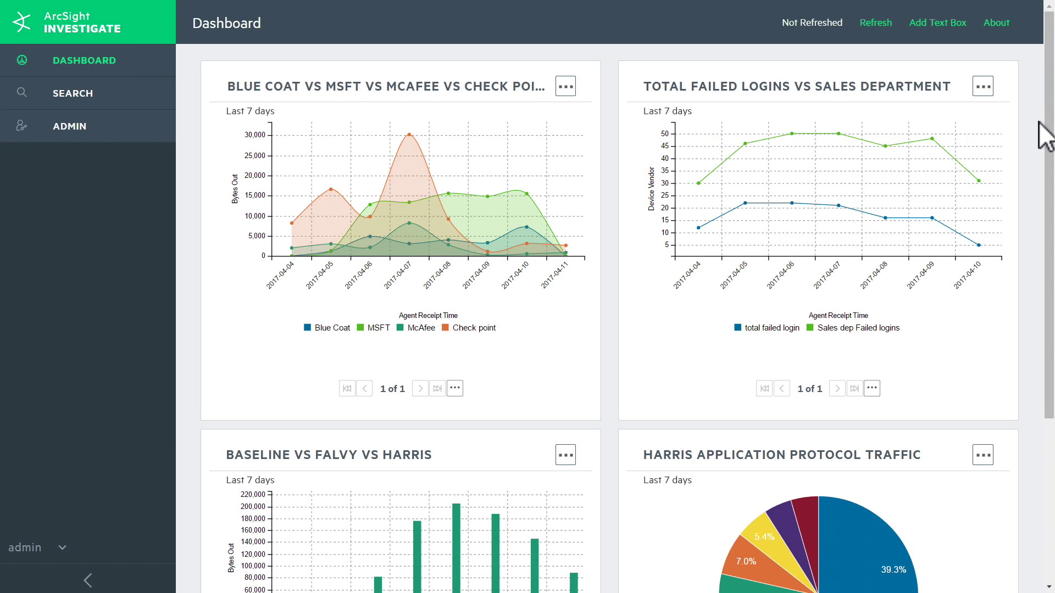
{"action": "scroll", "coordinate": [1046, 135], "scroll_direction": "down", "scroll_amount": 5}
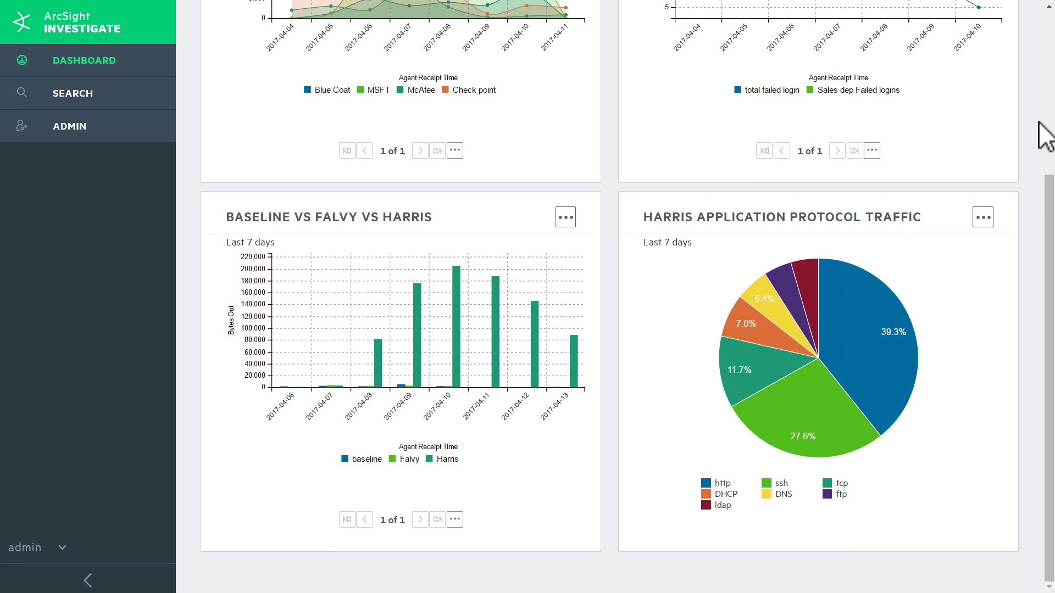